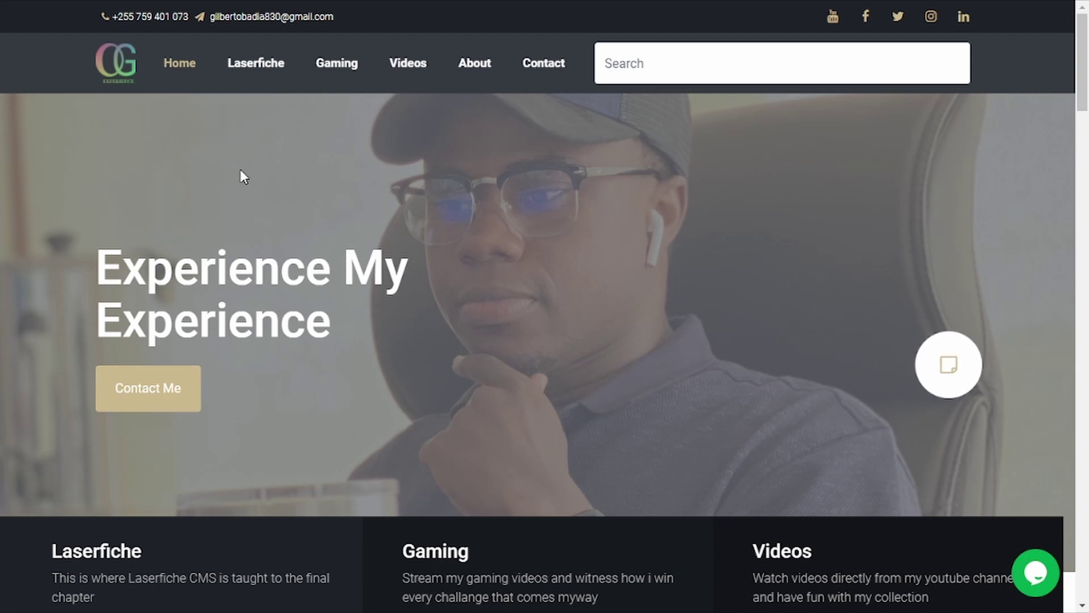
# Leave full-screen view of the OG Experience site and bring up the Google Search Console about page
pyautogui.press('F11')
pyautogui.click(278, 22)
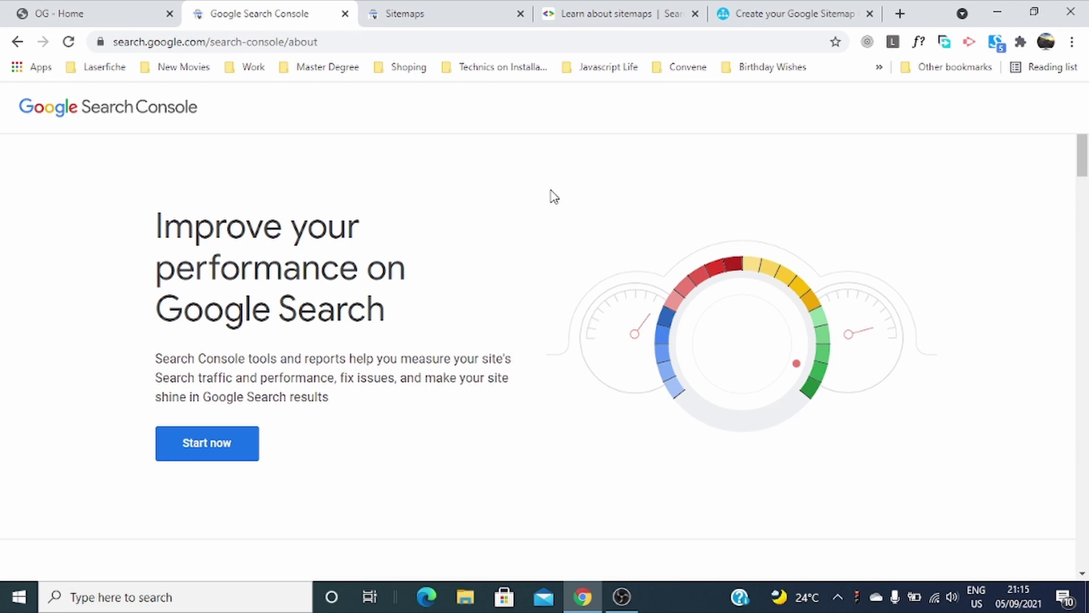
# Open the Sitemaps report and view /sitemap.xml details: last read 8/26/21, 7 discovered URLs
pyautogui.click(440, 13)
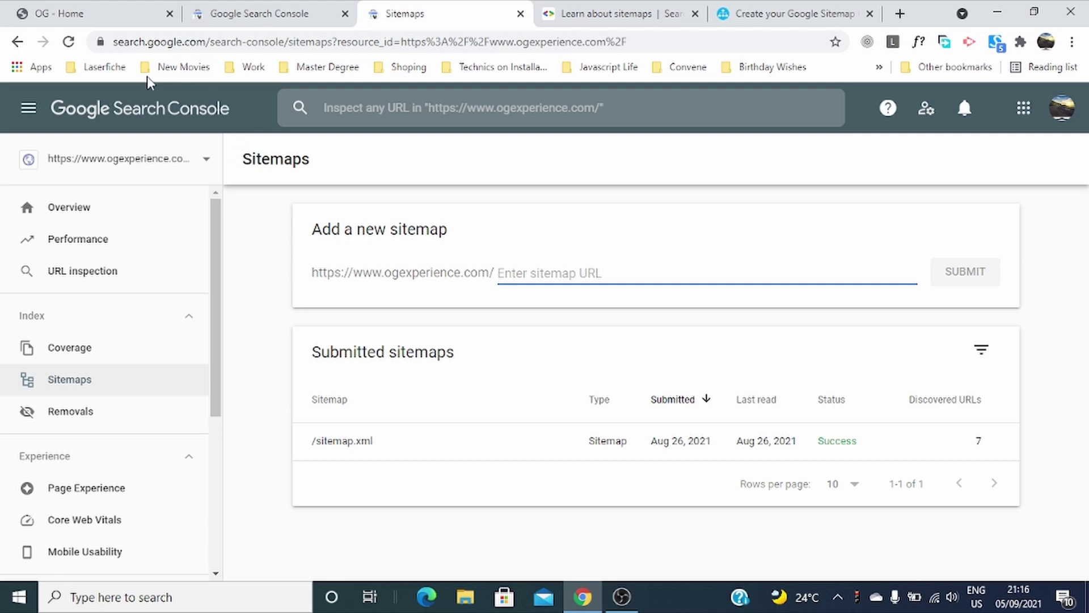
pyautogui.click(84, 388)
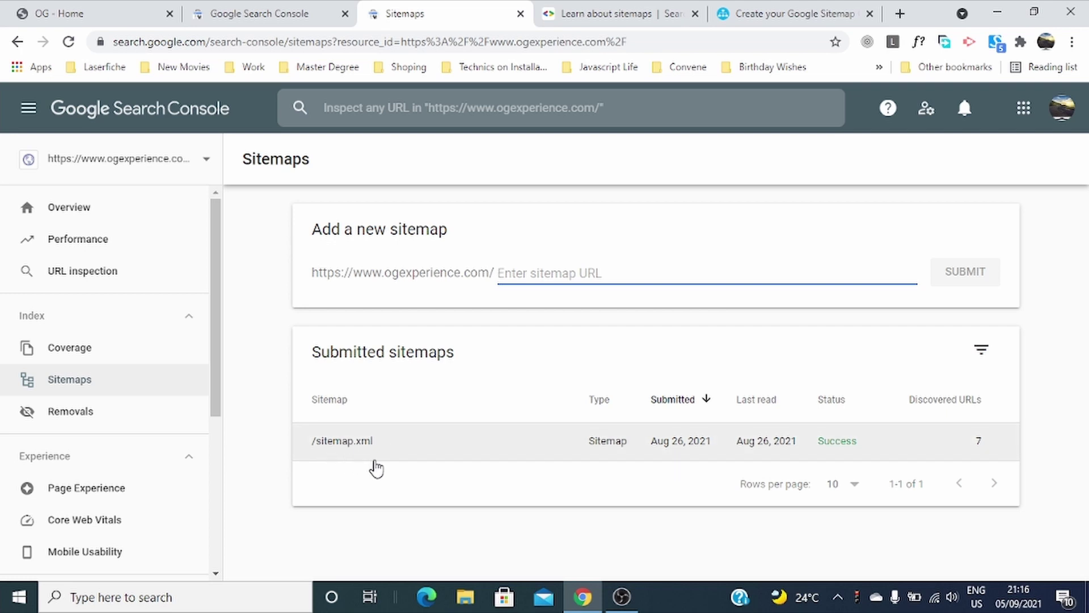
pyautogui.click(454, 448)
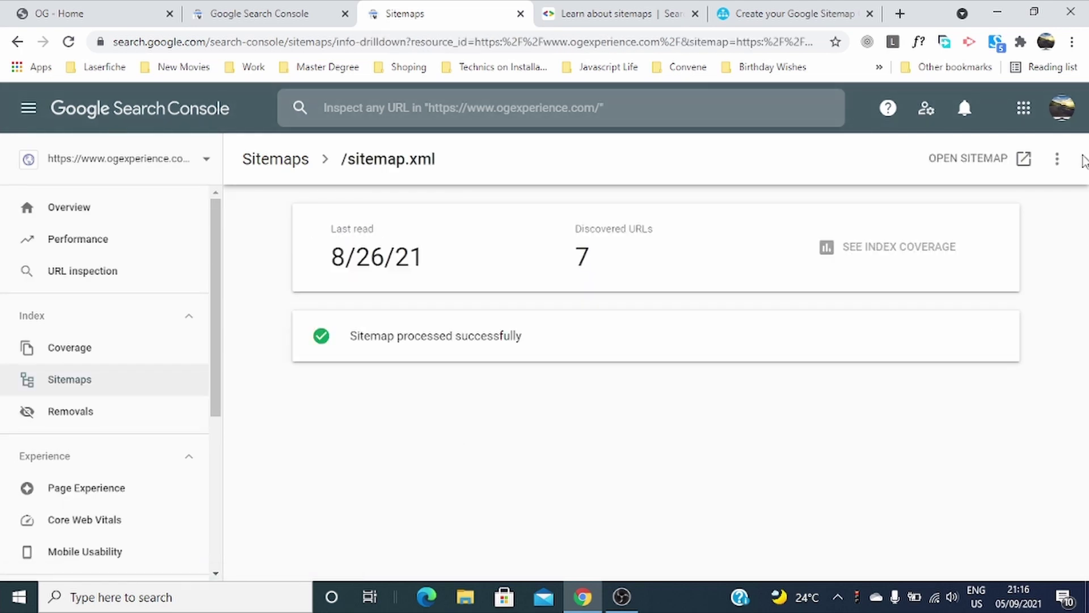
# Open the live ogexperience.com/sitemap.xml file listing its 7 URL entries with priorities
pyautogui.click(1024, 162)
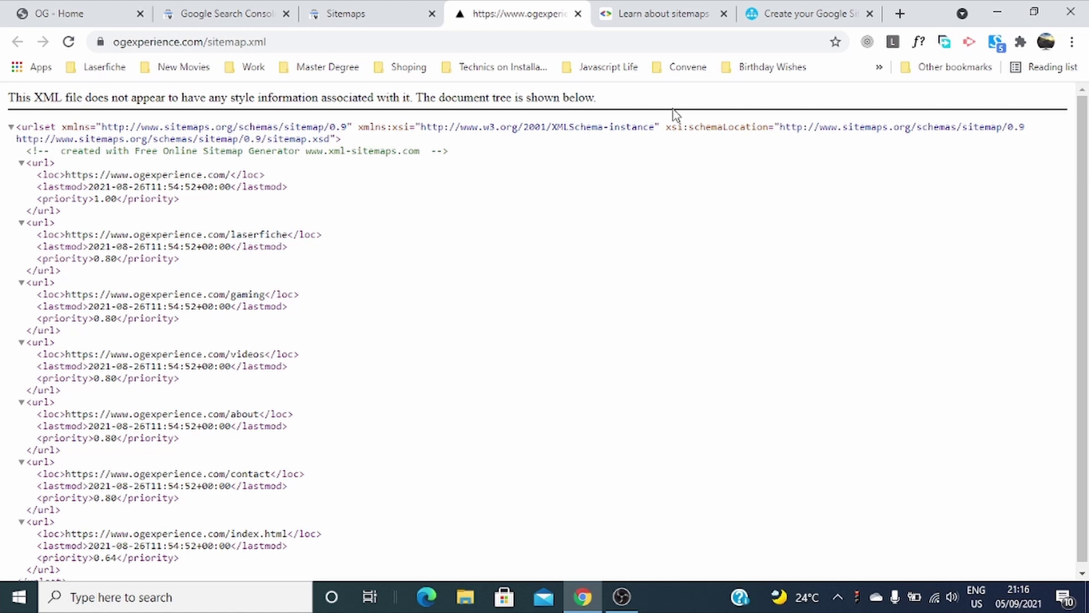
# Read Google's Learn about sitemaps guide, then go to the XML-Sitemaps.com generator page
pyautogui.click(653, 17)
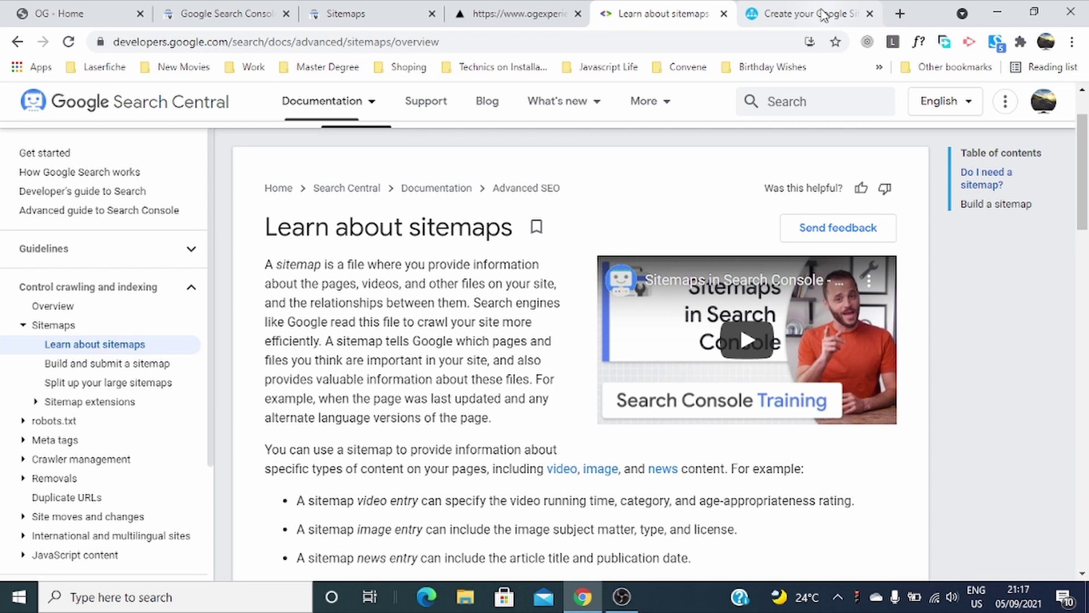
pyautogui.click(822, 13)
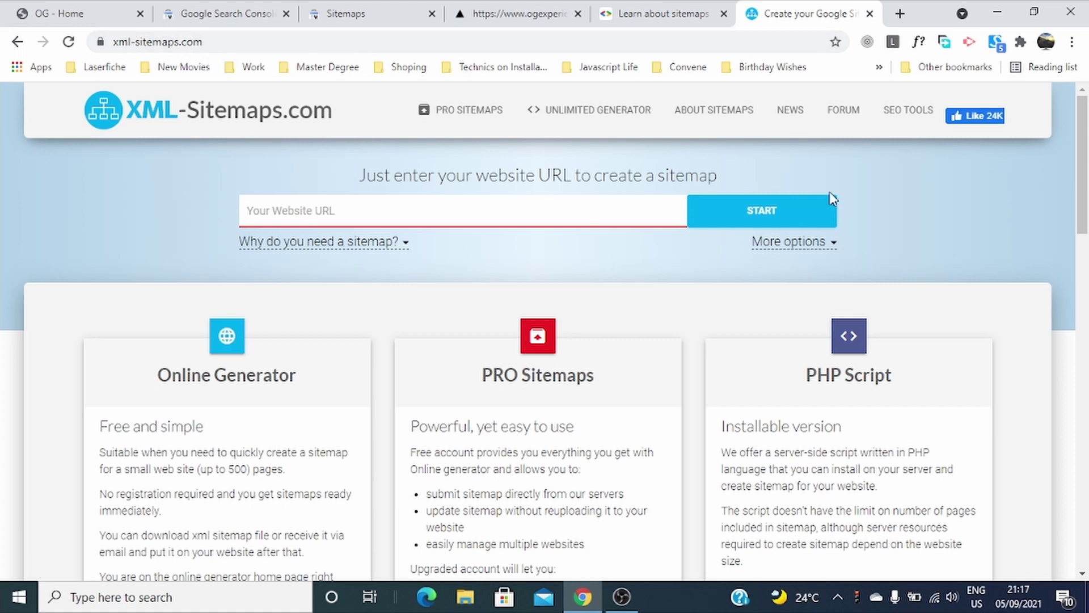
# Search Google for 'sitemap generator' in a new tab and scan the results
pyautogui.click(900, 14)
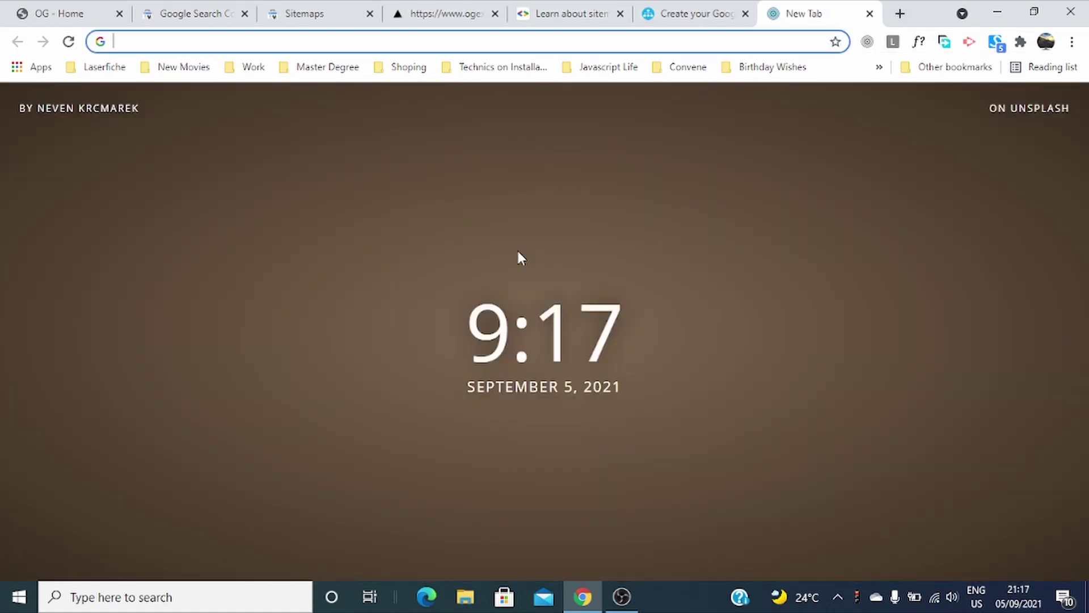
pyautogui.write('site')
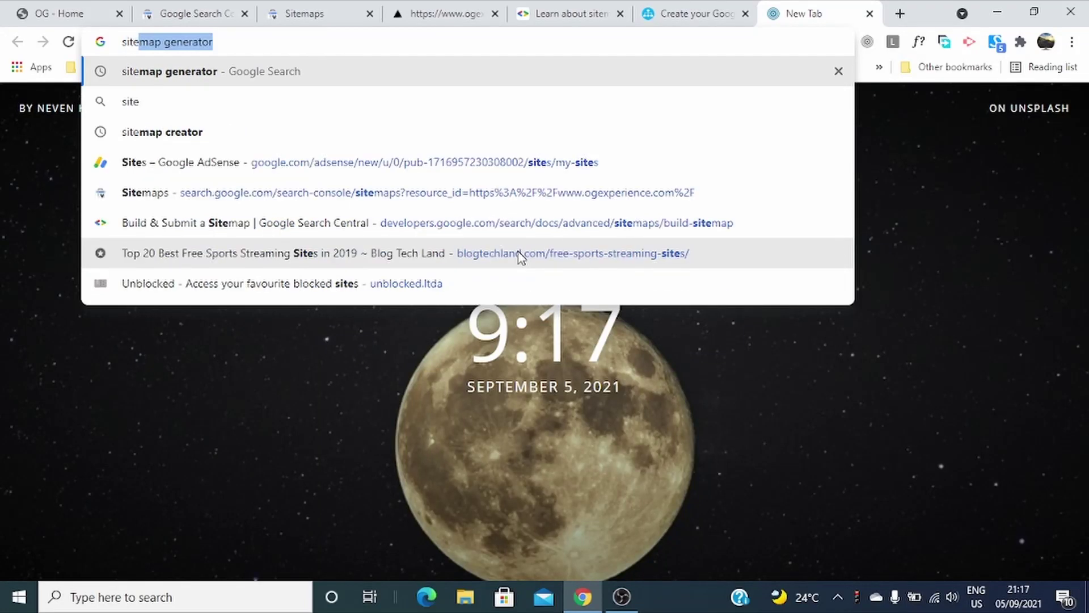
pyautogui.press('Return')
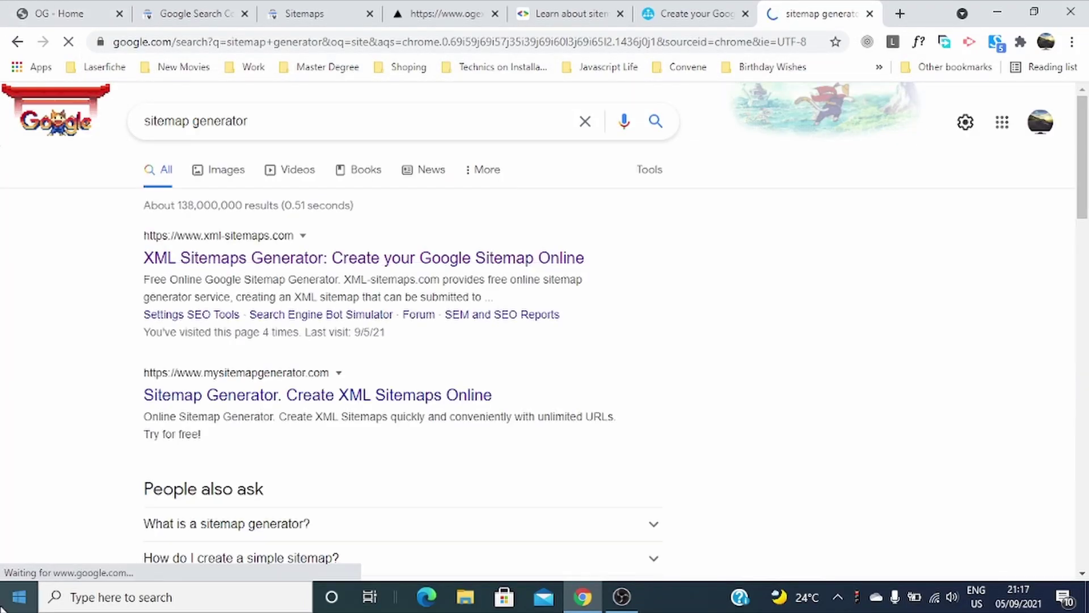
pyautogui.scroll(-4, 3, 523)
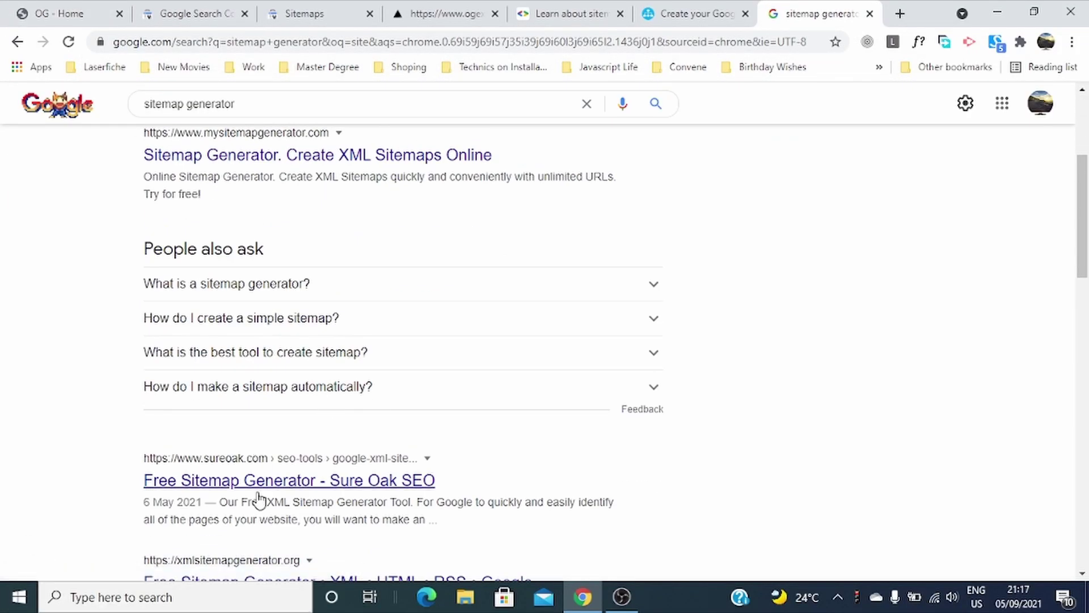
pyautogui.click(420, 489)
pyautogui.scroll(-7, 577, 485)
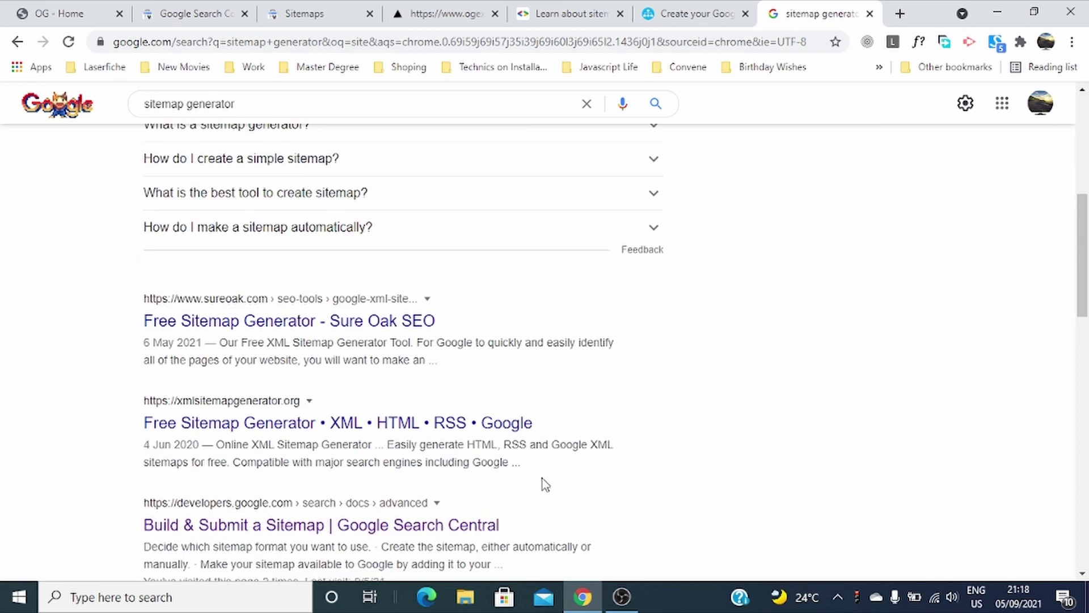
pyautogui.scroll(10, 392, 477)
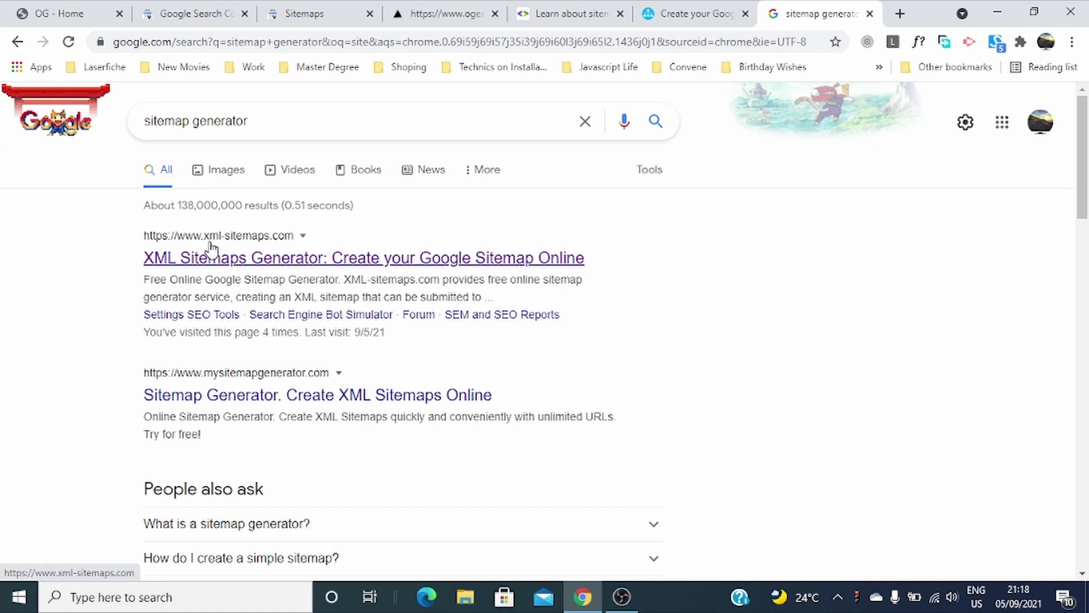
pyautogui.click(238, 262)
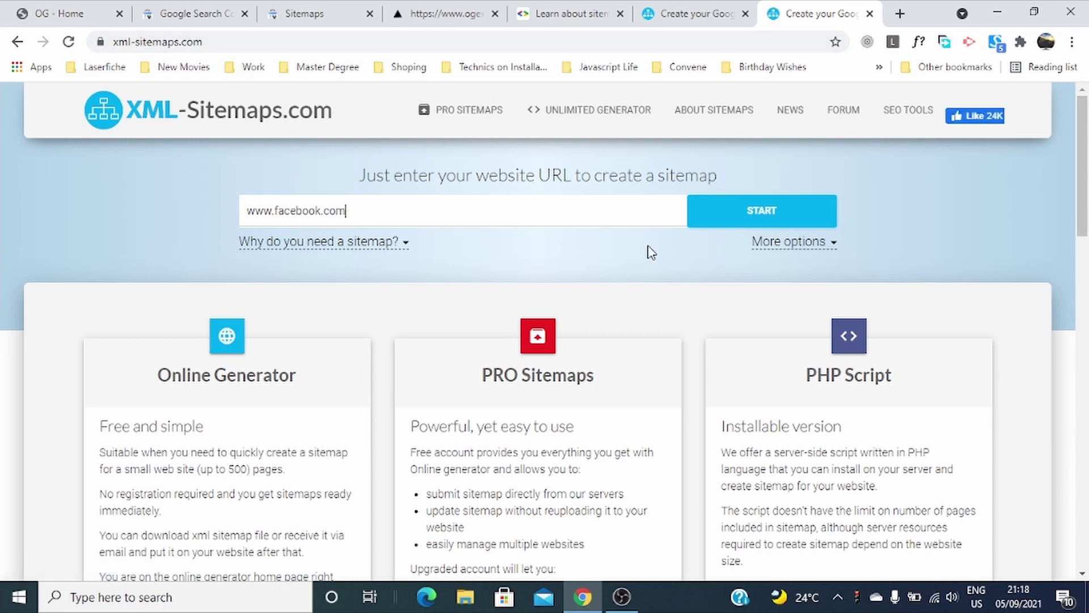
pyautogui.moveTo(462, 202); pyautogui.dragTo(42, 250)
pyautogui.press('BackSpace')
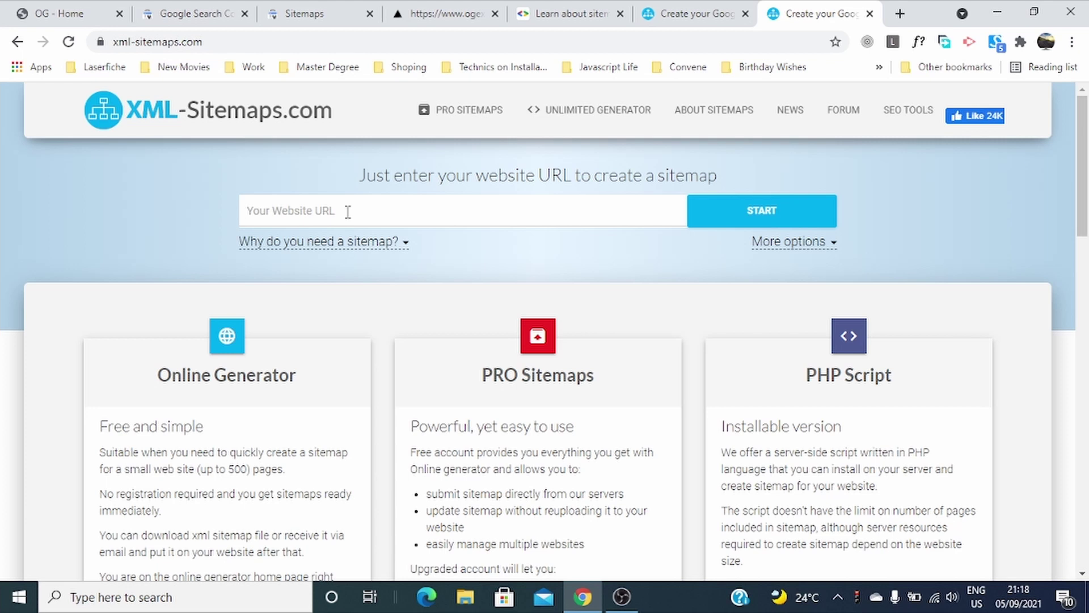
pyautogui.write('www.ogexperience.com')
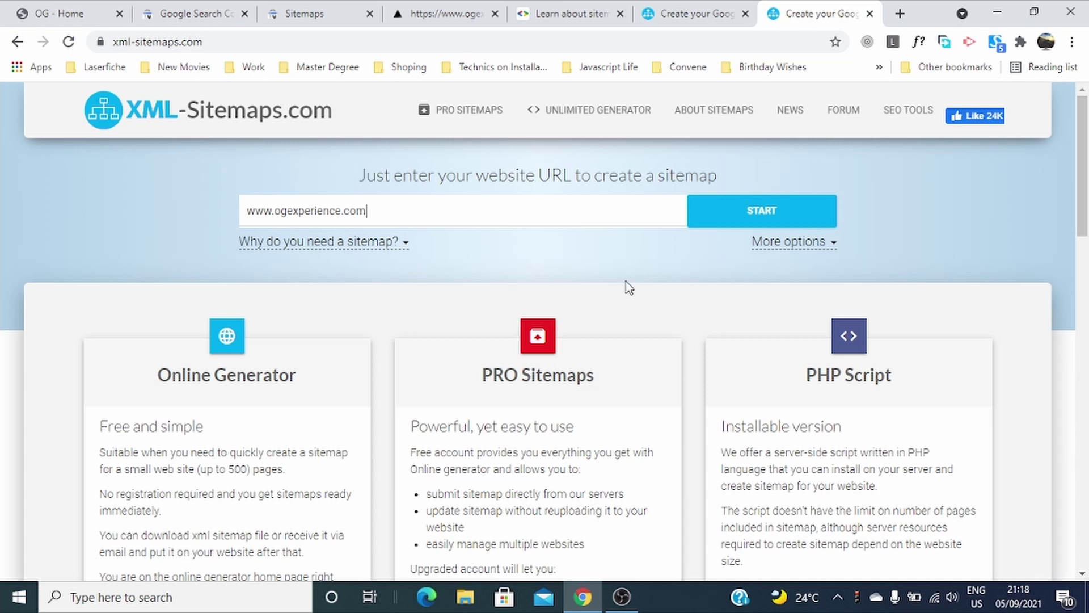
pyautogui.click(761, 217)
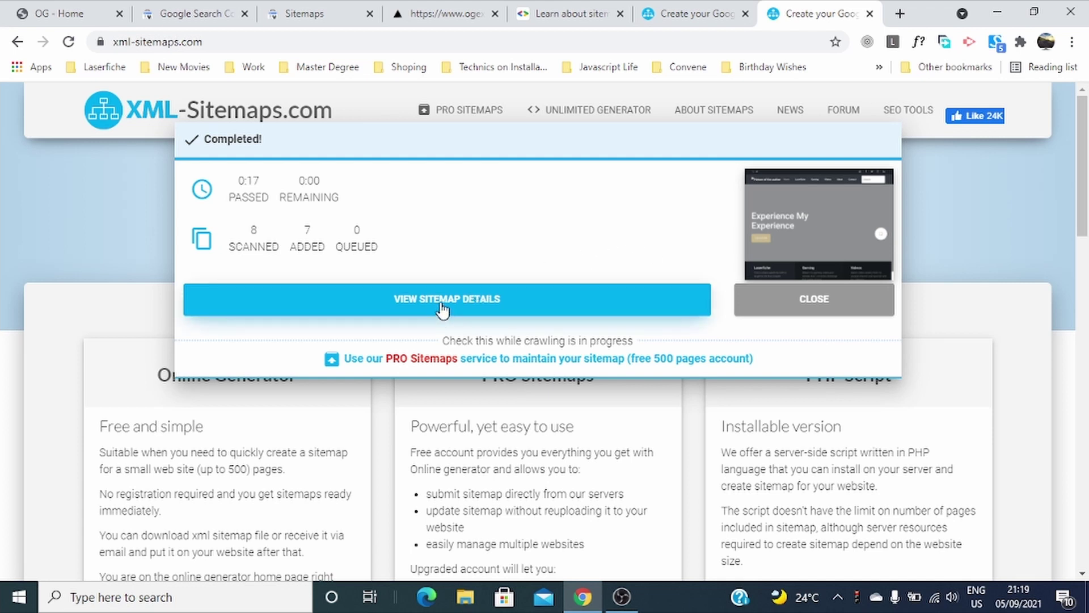
# Download the generated XML sitemap from its details page as sitemap (1).xml and open it
pyautogui.click(484, 311)
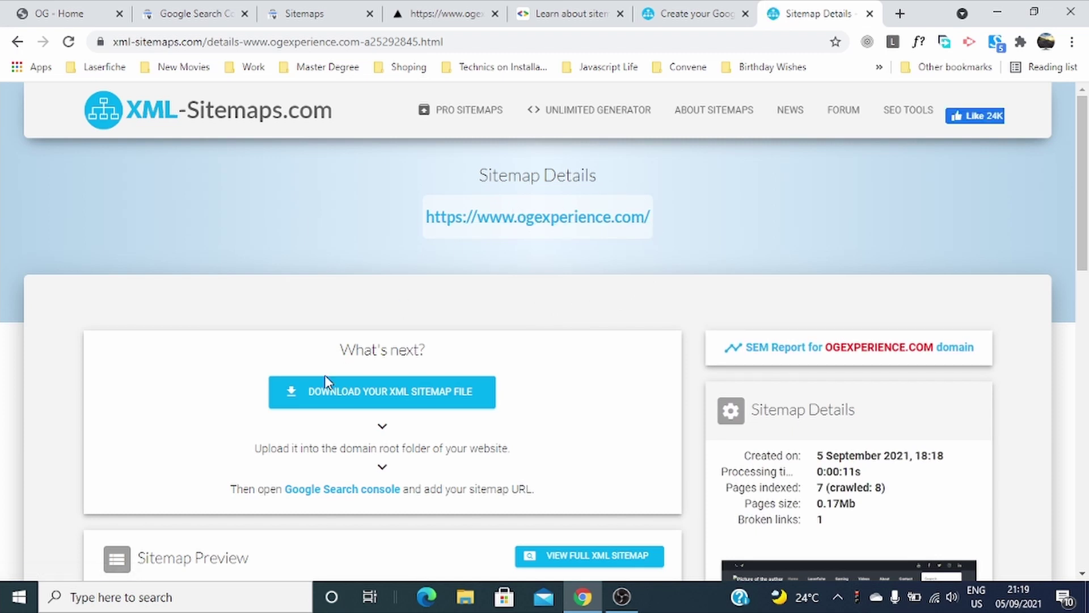
pyautogui.scroll(-1, 340, 341)
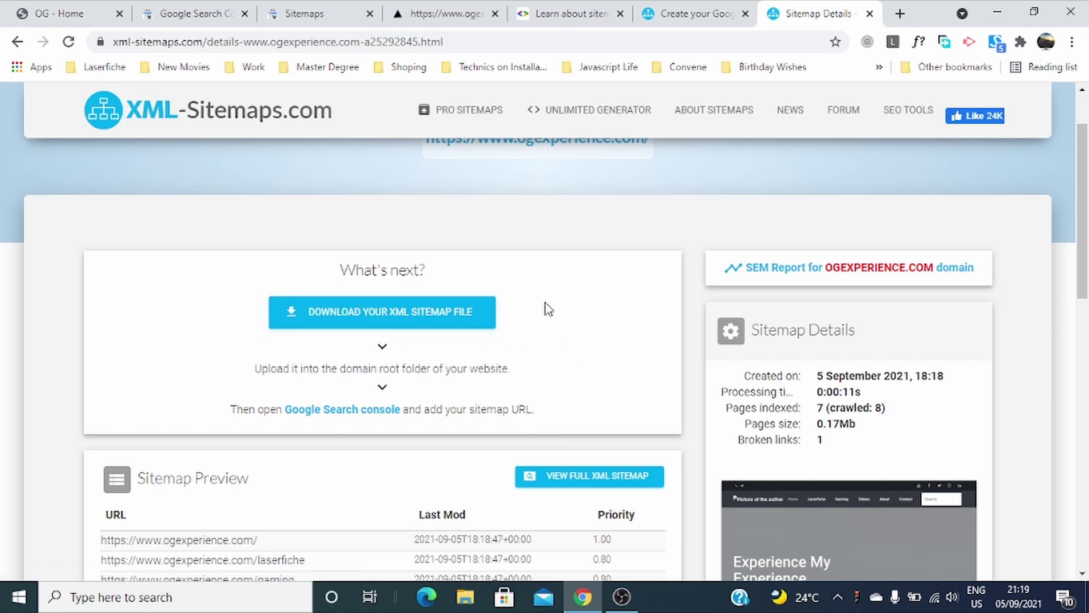
pyautogui.click(428, 320)
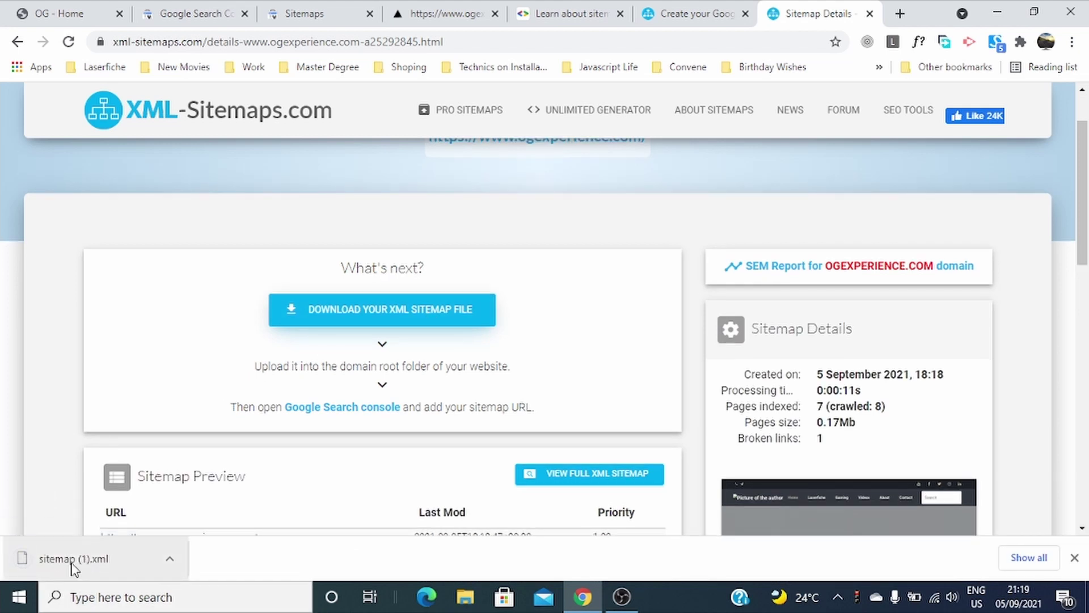
pyautogui.click(70, 564)
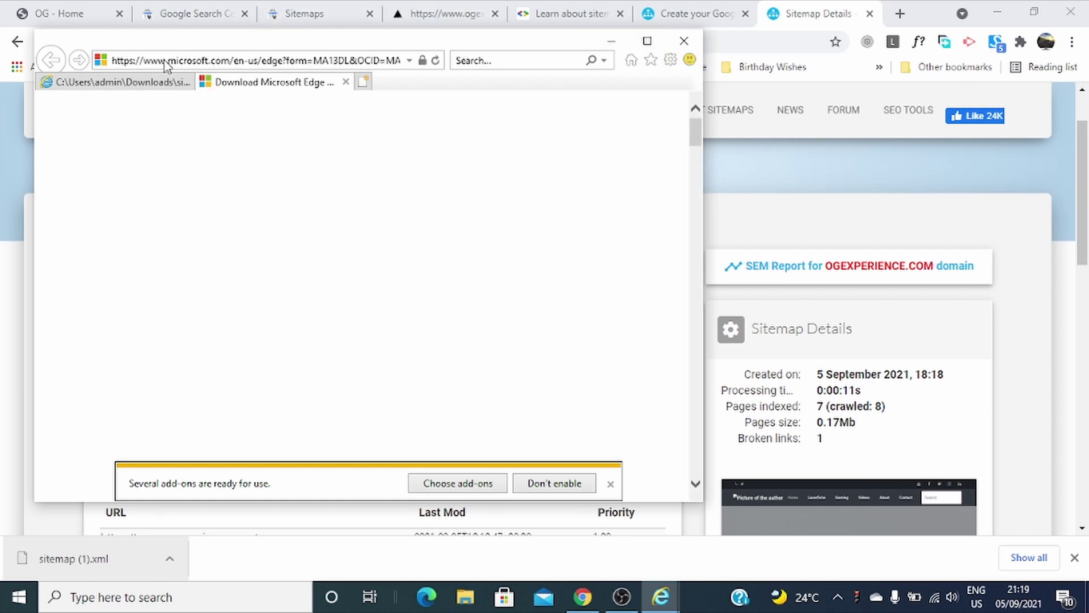
# Scroll through sitemap (1).xml in Internet Explorer to the index.html entry, then return to Chrome
pyautogui.click(158, 81)
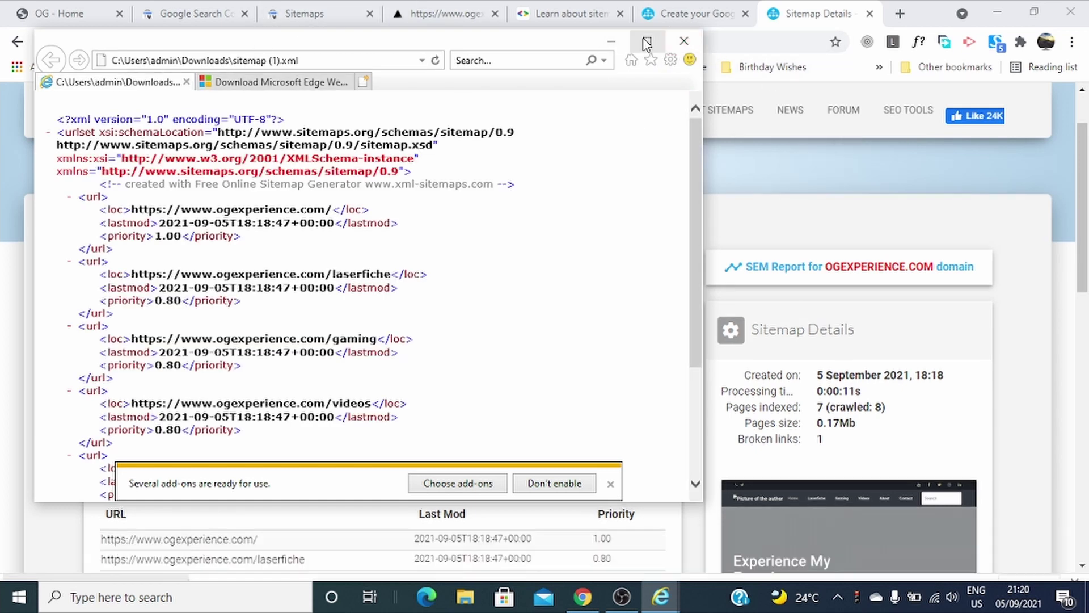
pyautogui.click(646, 41)
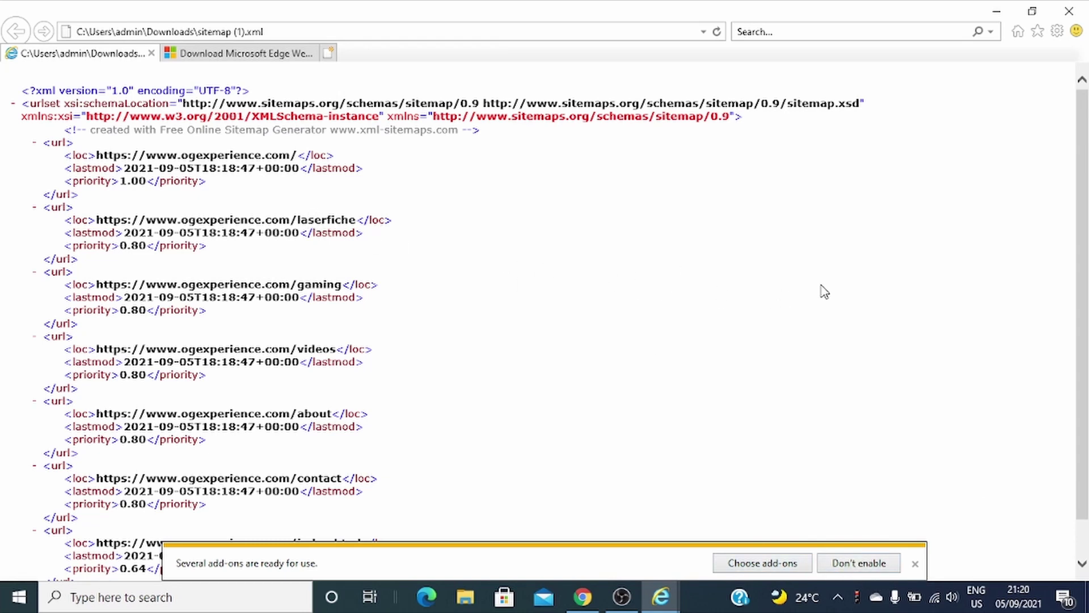
pyautogui.scroll(-1, 447, 261)
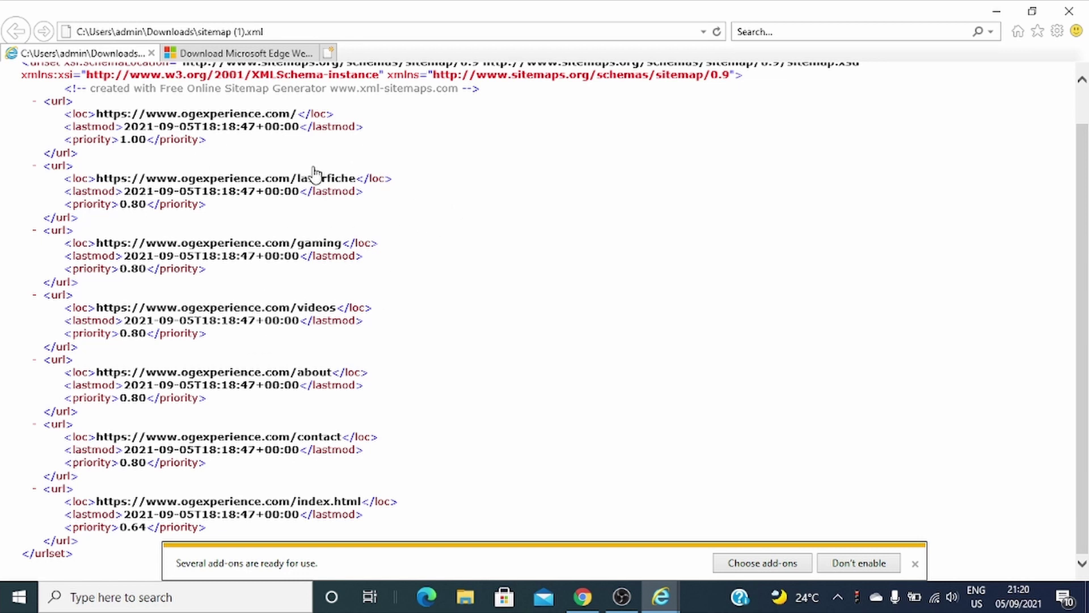
pyautogui.scroll(1, 187, 198)
pyautogui.scroll(-1, 217, 225)
pyautogui.scroll(1, 218, 226)
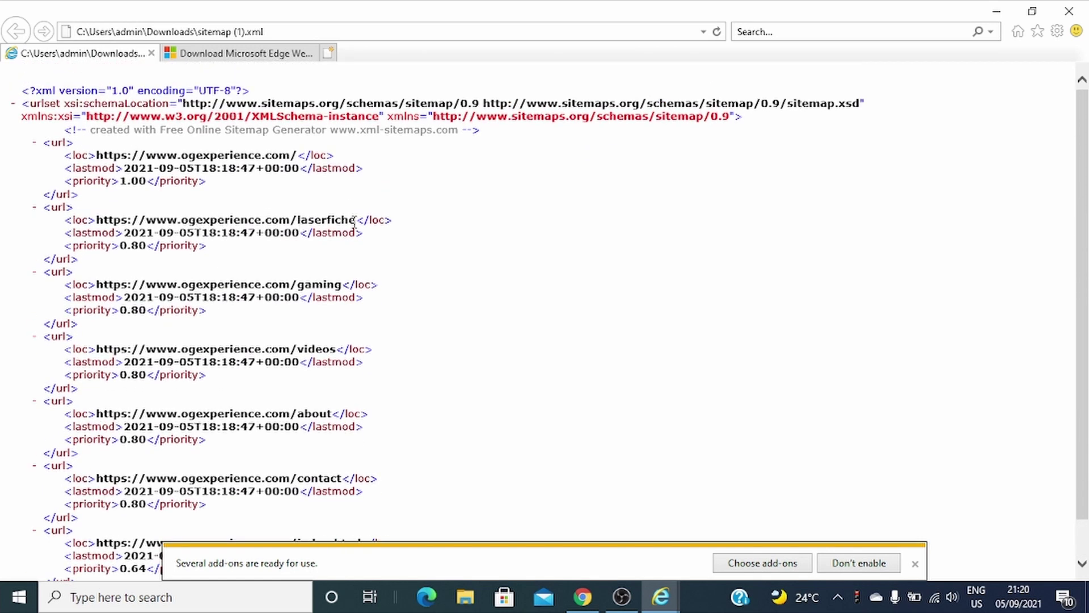
pyautogui.moveTo(354, 219); pyautogui.dragTo(178, 230)
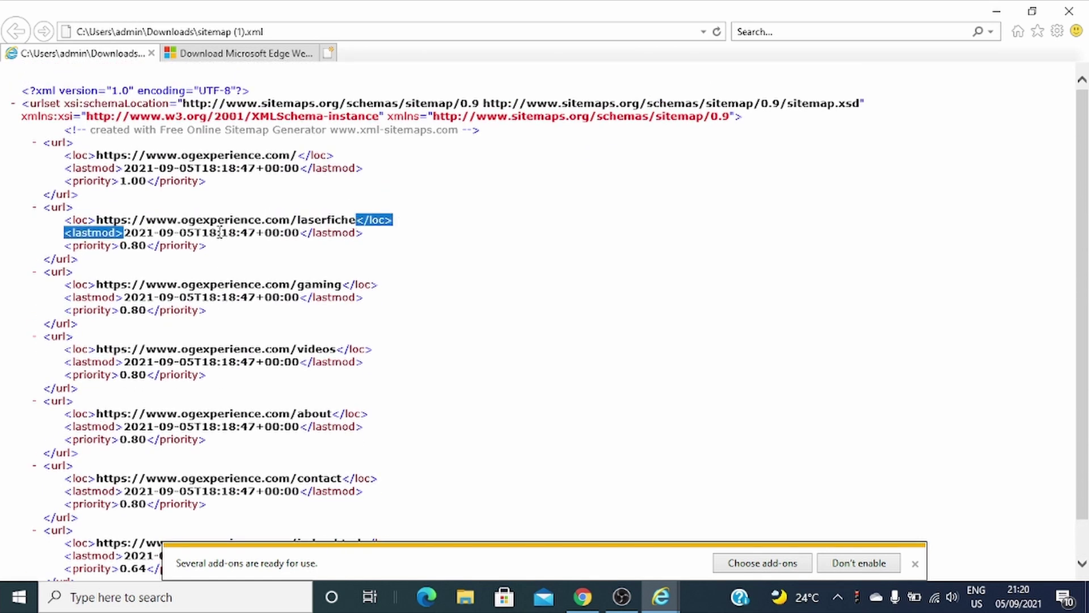
pyautogui.click(602, 300)
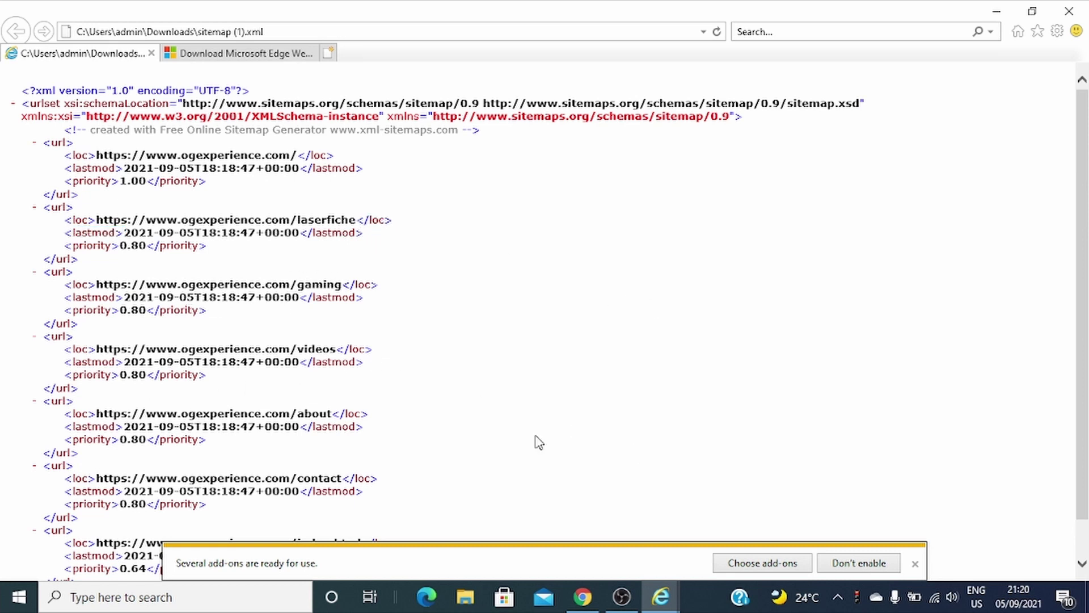
pyautogui.scroll(-1, 402, 482)
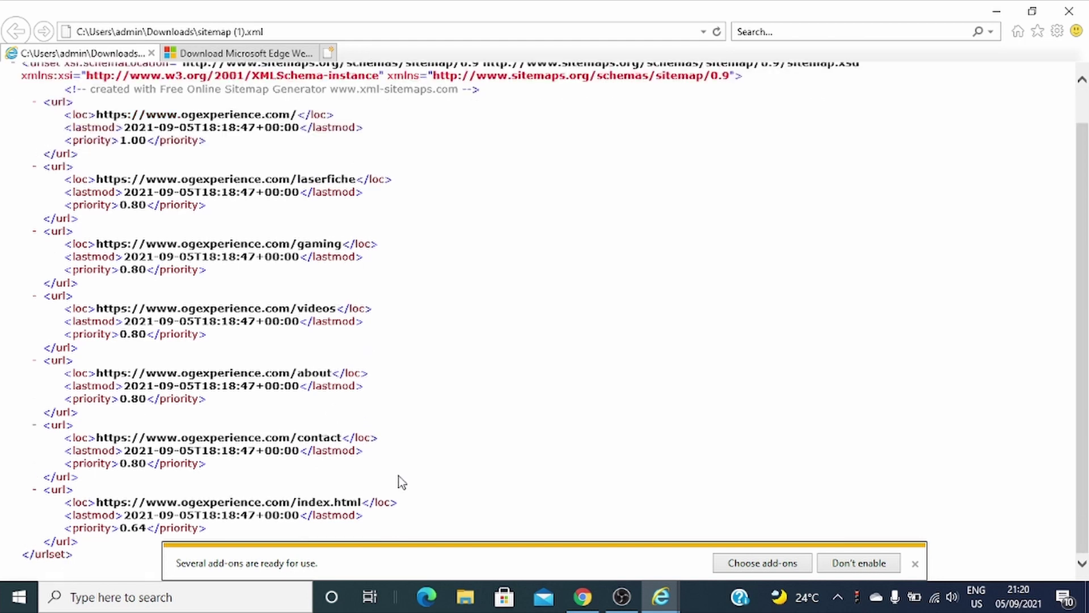
pyautogui.click(583, 597)
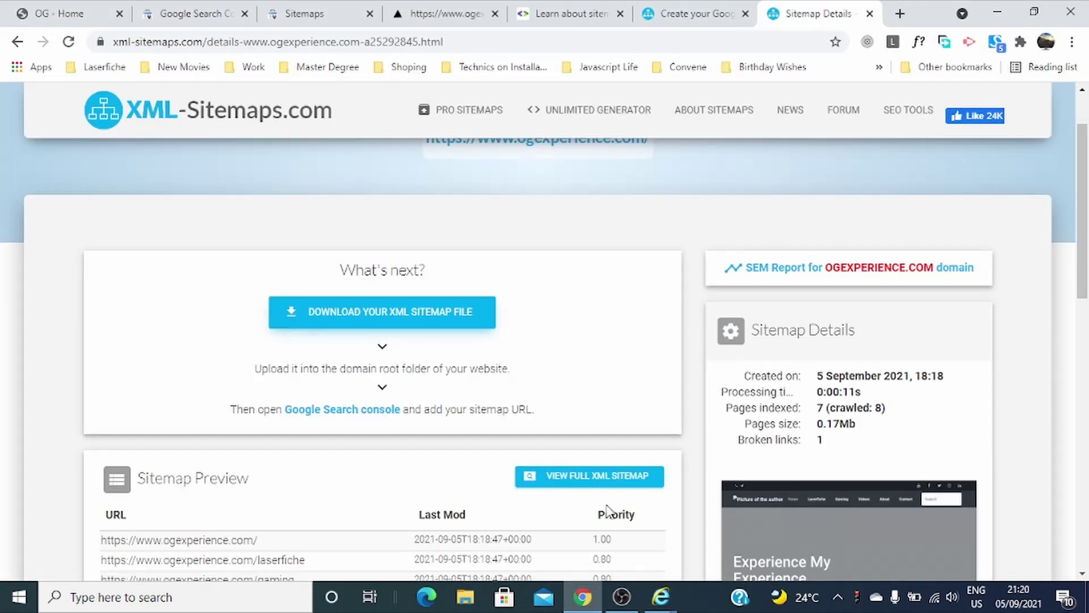
pyautogui.click(89, 15)
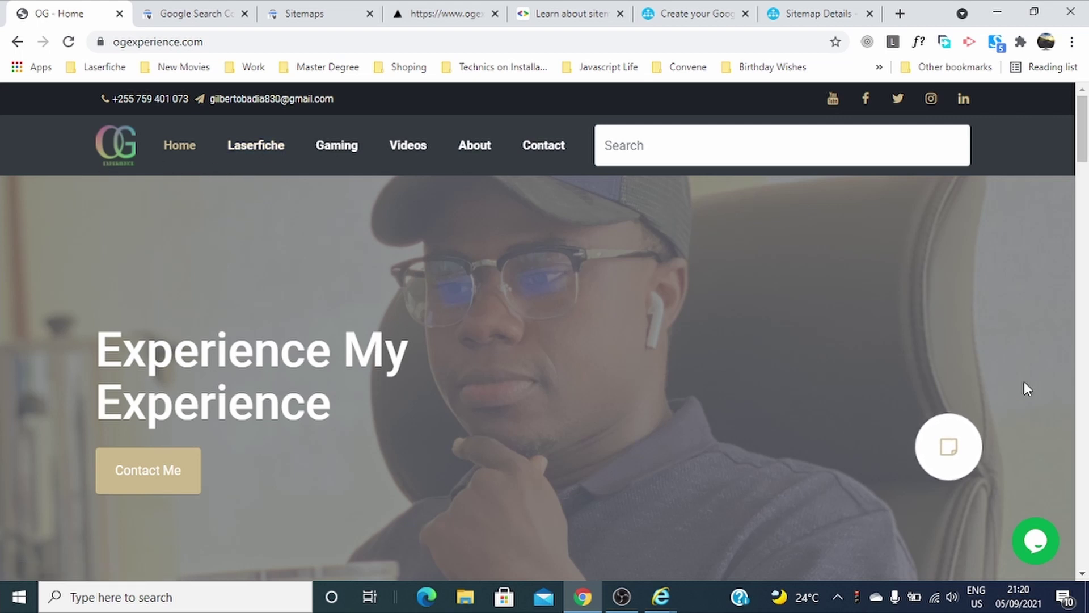
pyautogui.click(271, 156)
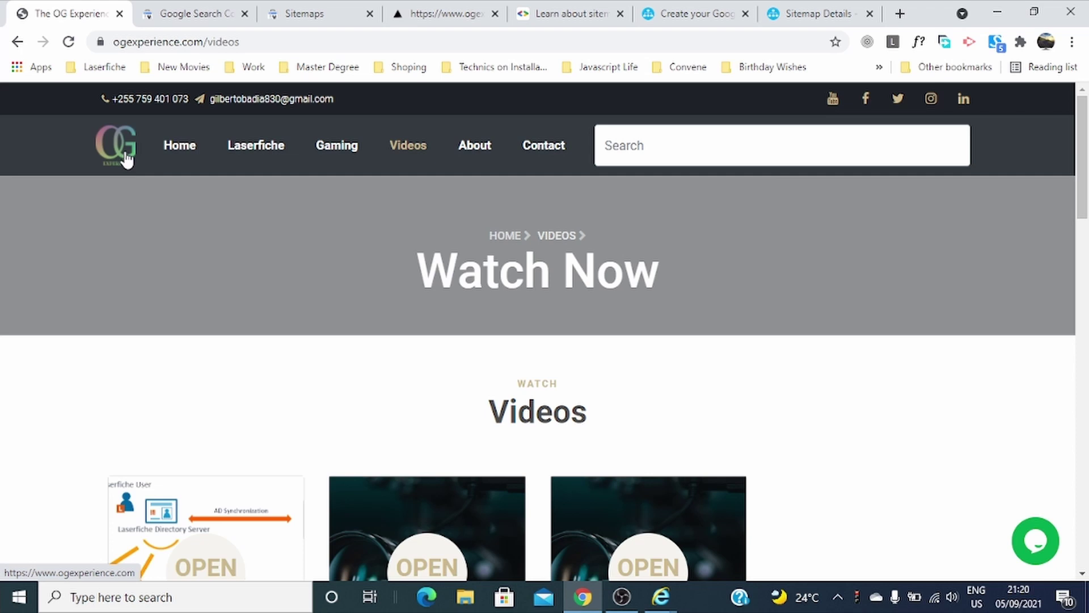
pyautogui.click(126, 161)
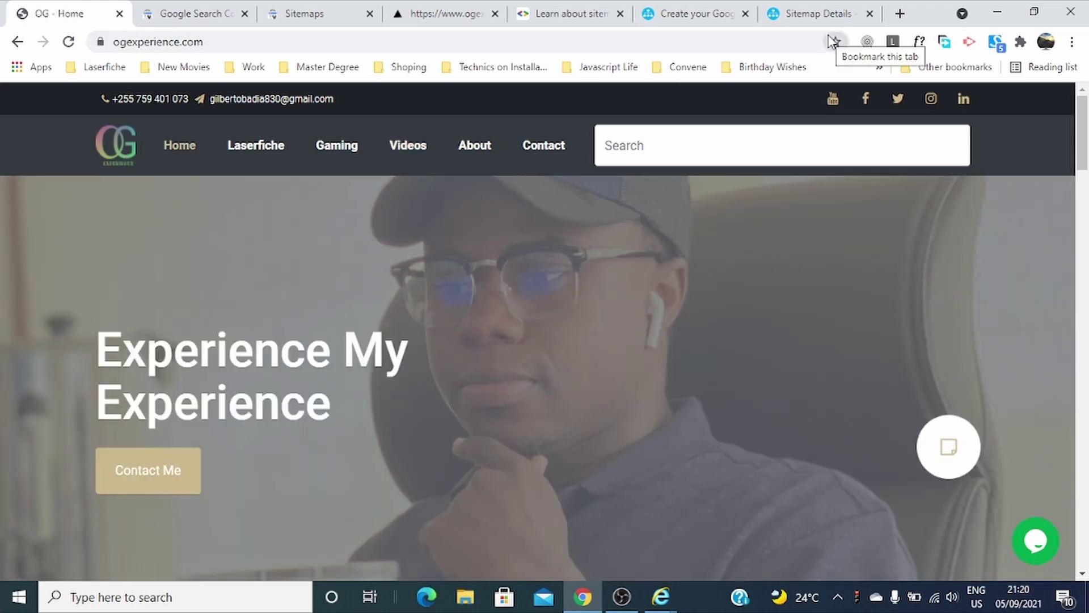
pyautogui.click(812, 17)
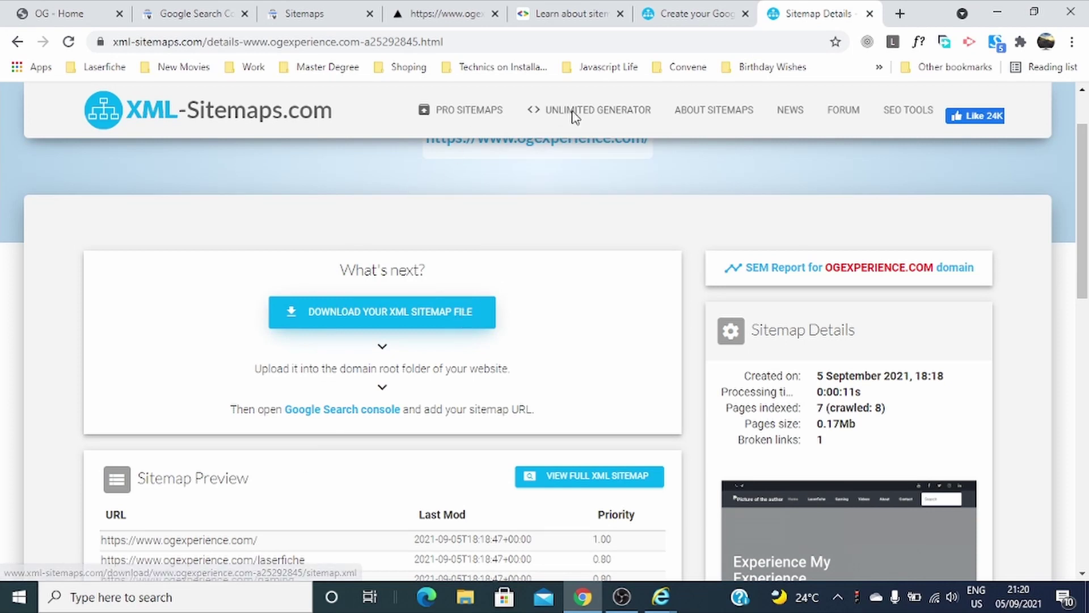
# Review the seven-URL Sitemap Preview on XML-Sitemaps.com, then go back to Search Console's sitemap.xml report
pyautogui.click(691, 17)
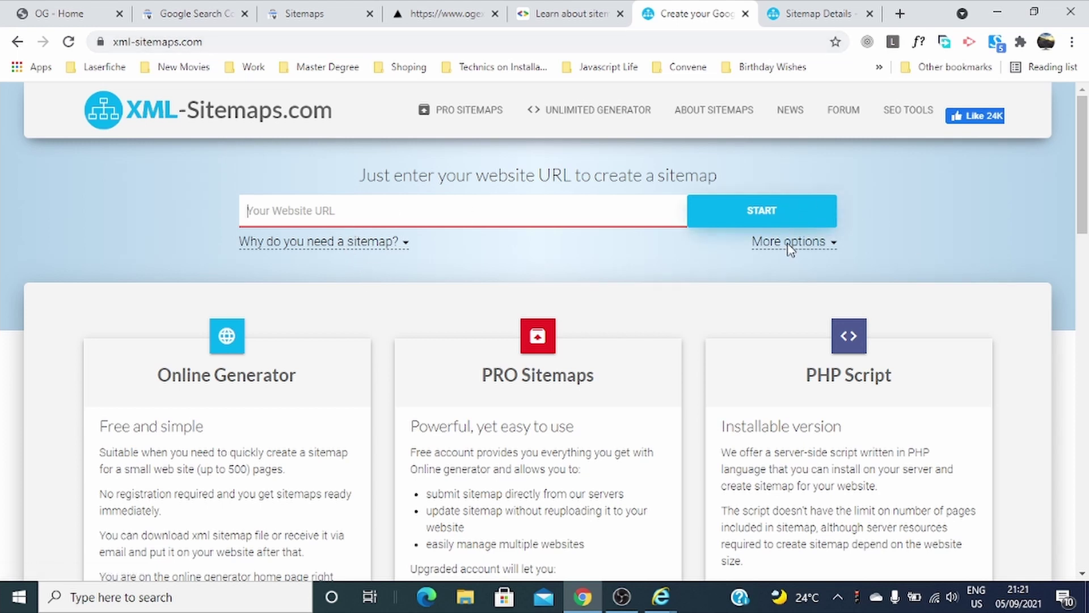
pyautogui.click(812, 15)
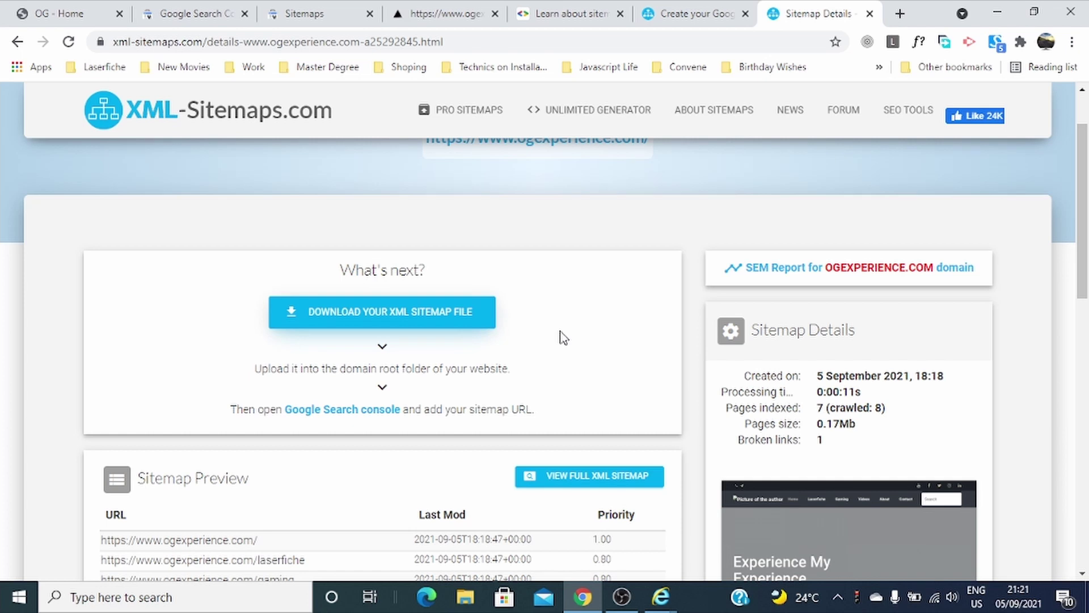
pyautogui.scroll(-3, 527, 303)
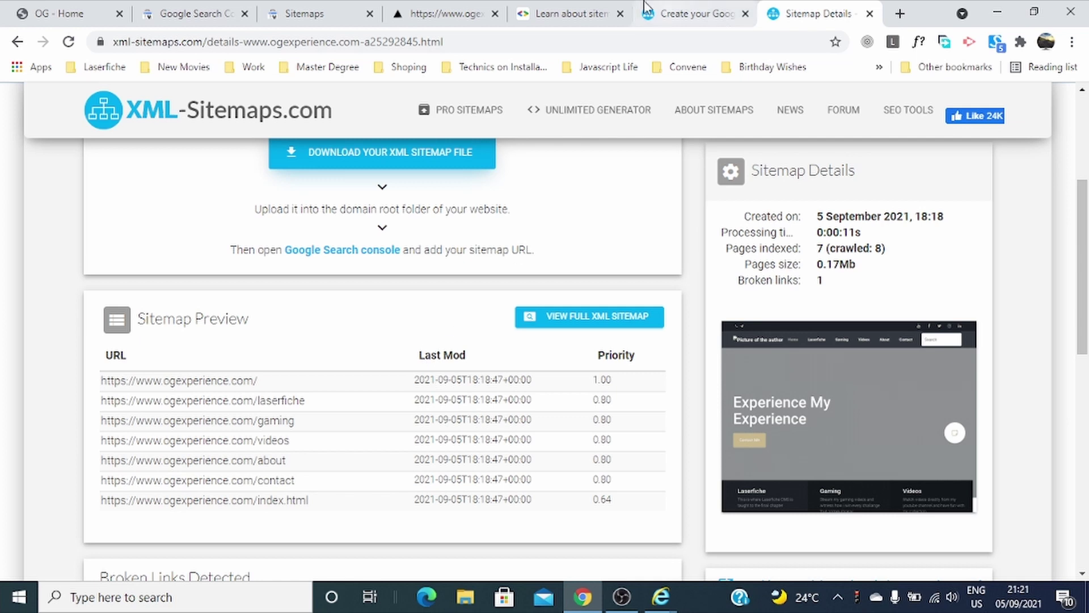
pyautogui.click(334, 14)
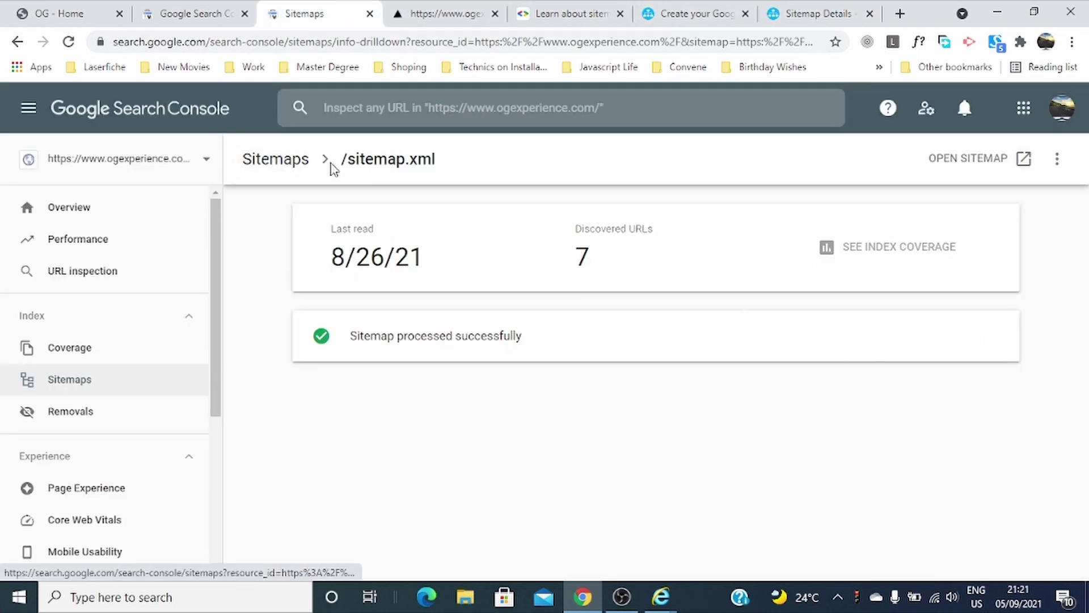
# Confirm /sitemap.xml was submitted Aug 26, 2021 with Success and 7 URLs, then return to XML-Sitemaps
pyautogui.click(70, 381)
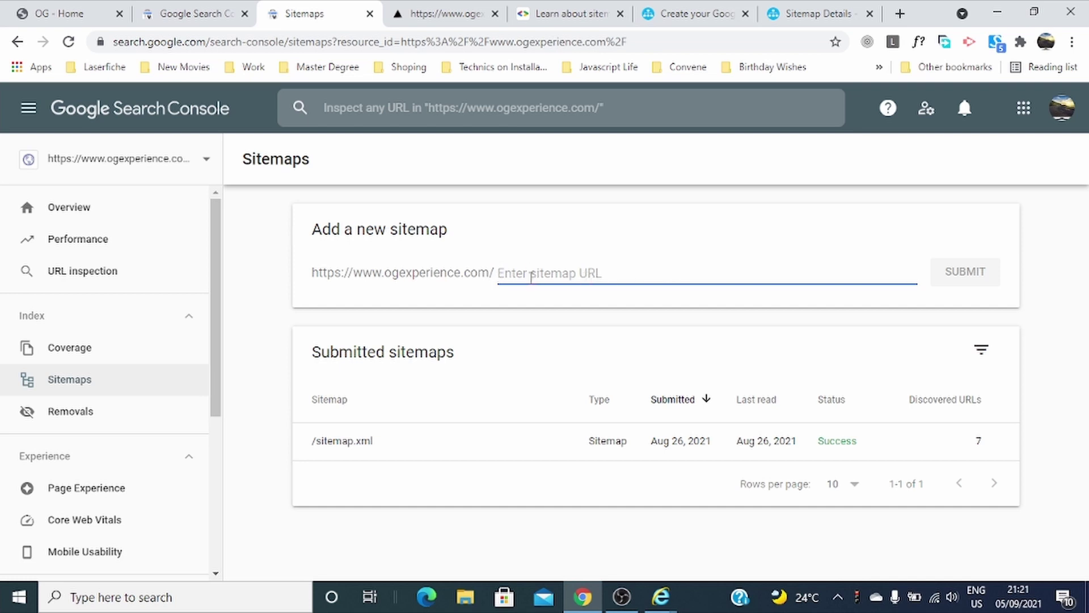
pyautogui.write('sitemap.')
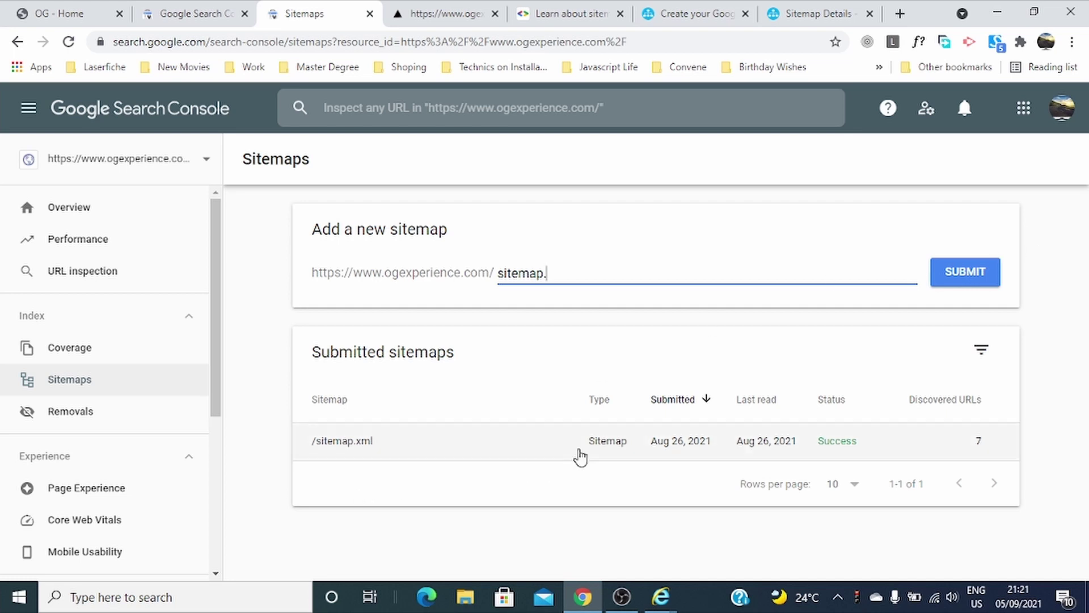
pyautogui.click(411, 445)
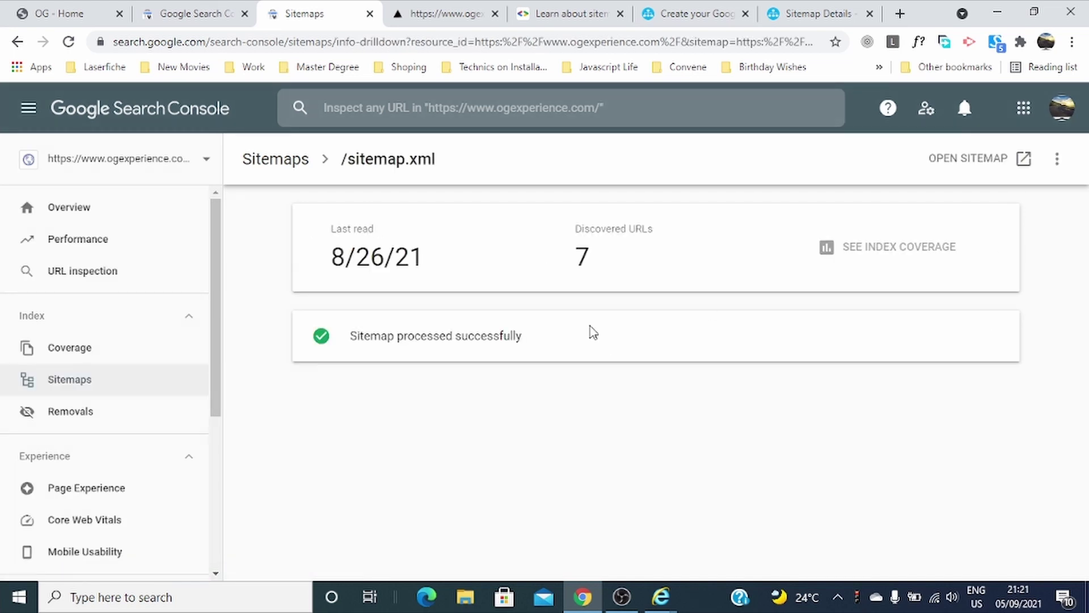
pyautogui.click(303, 168)
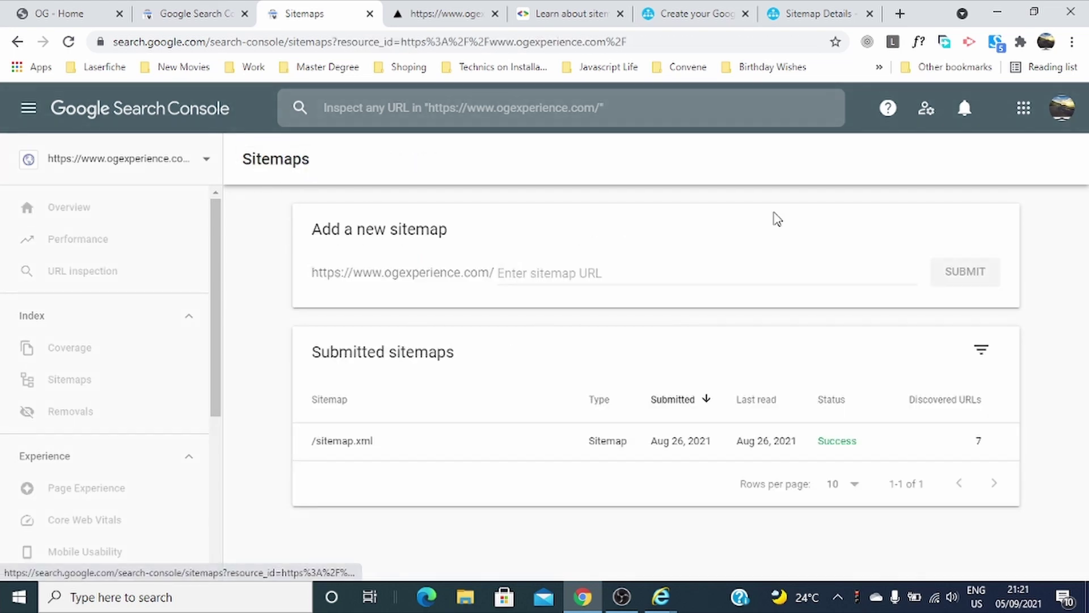
pyautogui.click(803, 14)
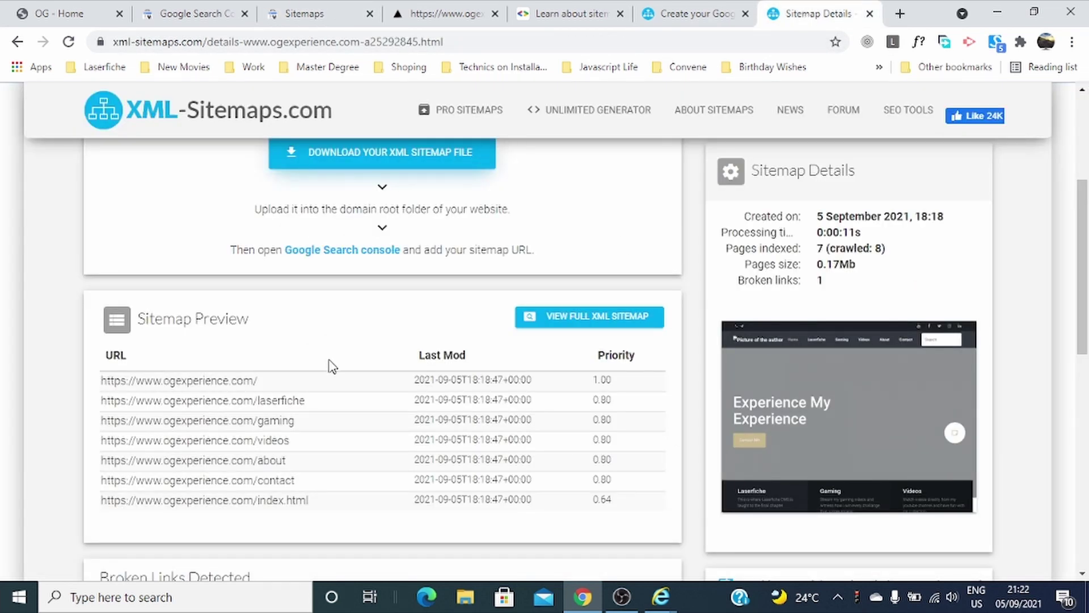
pyautogui.scroll(4, 361, 309)
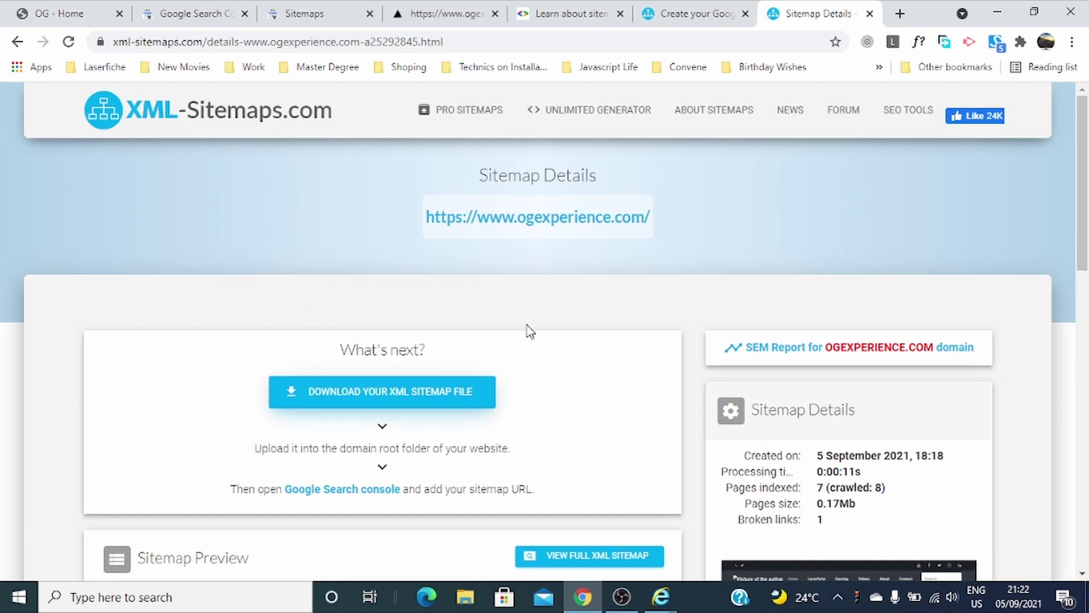
pyautogui.scroll(-3, 614, 313)
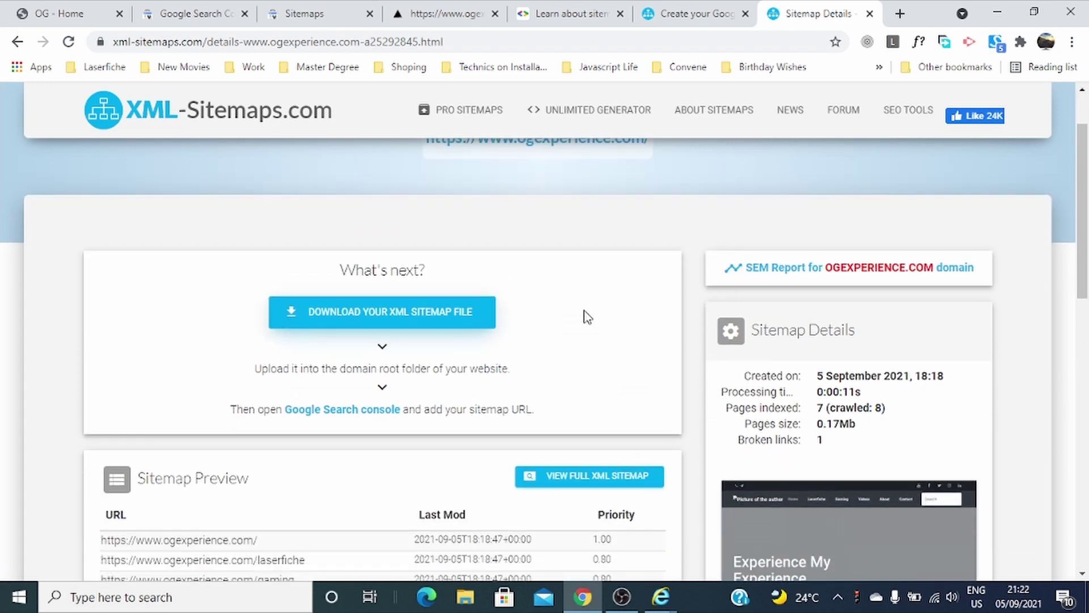
pyautogui.scroll(-3, 358, 425)
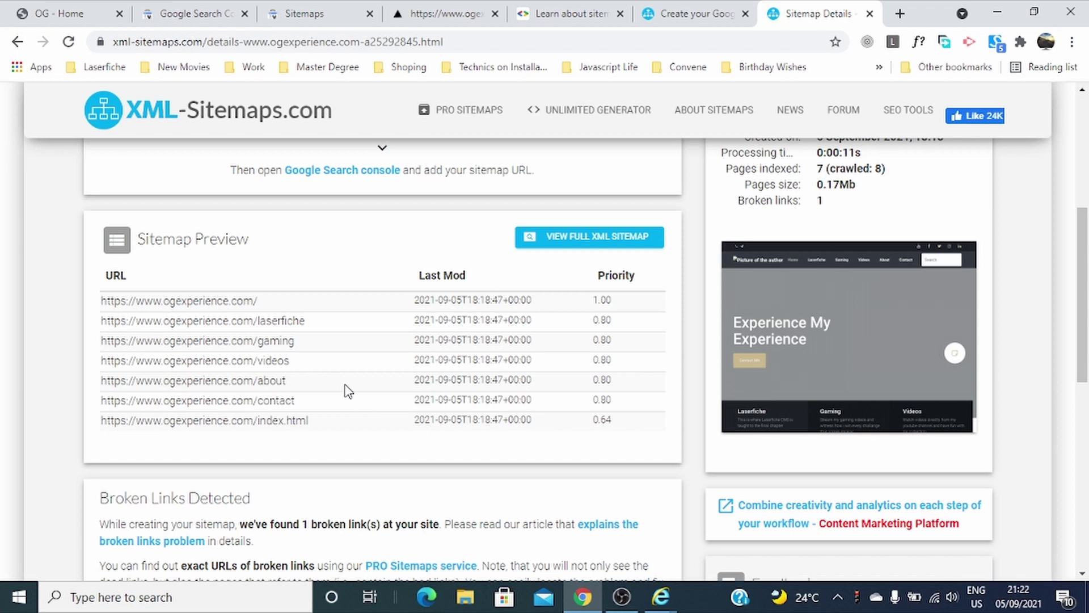
pyautogui.scroll(-3, 344, 390)
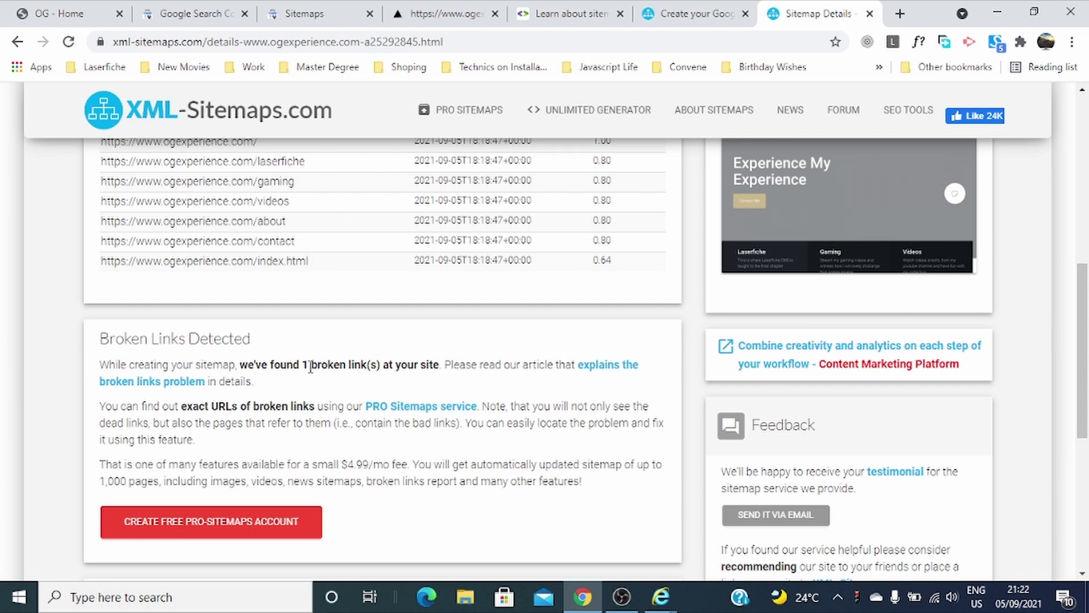
pyautogui.scroll(5, 462, 457)
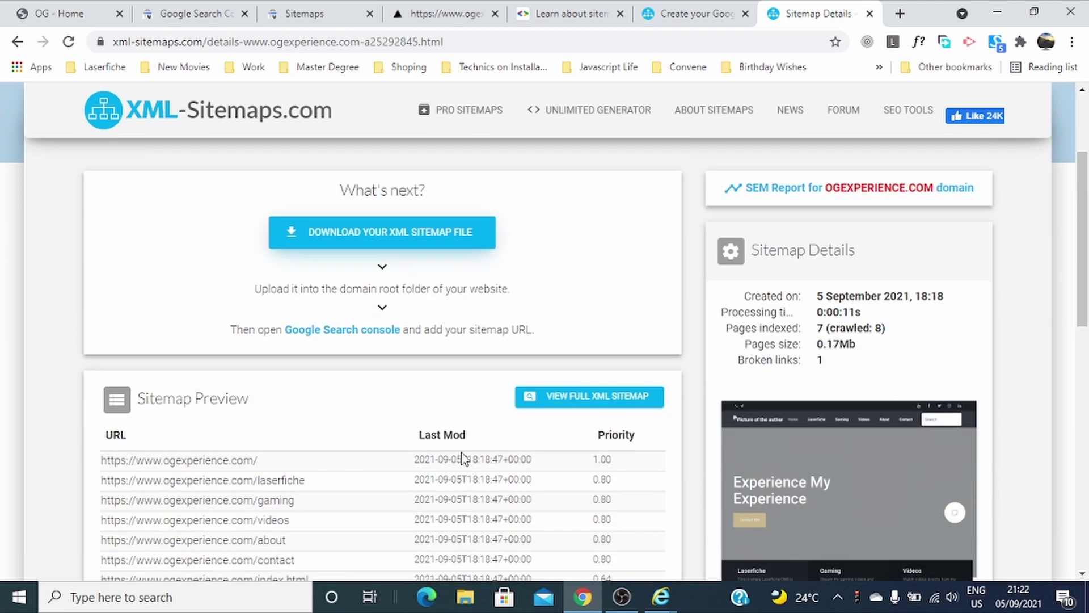
pyautogui.scroll(3, 462, 457)
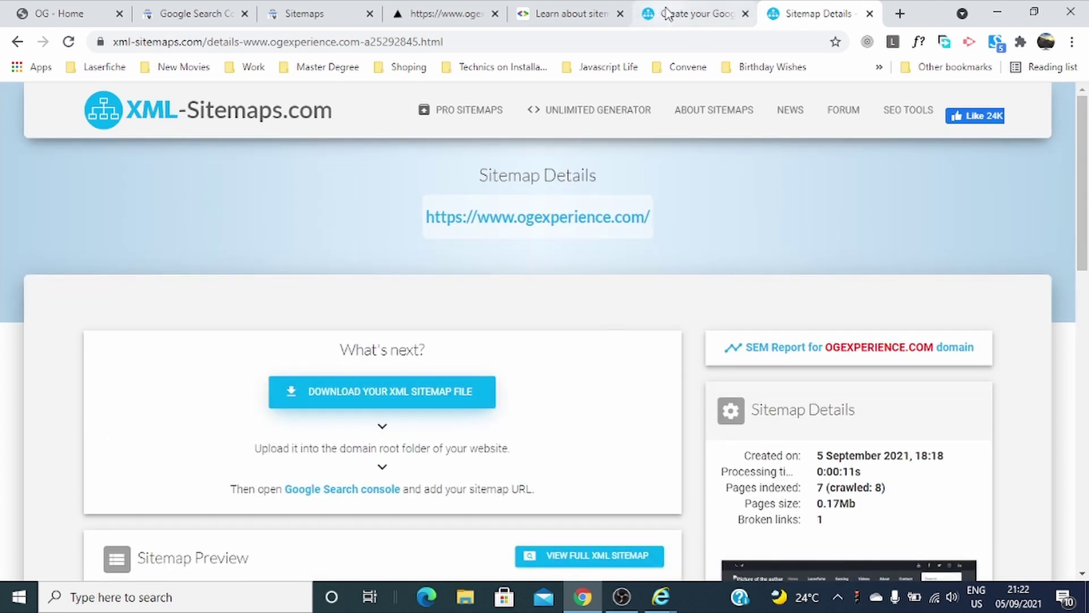
# Switch through the XML-Sitemaps and sitemap article tabs, ending on the OG - Home tab
pyautogui.click(681, 16)
pyautogui.click(585, 12)
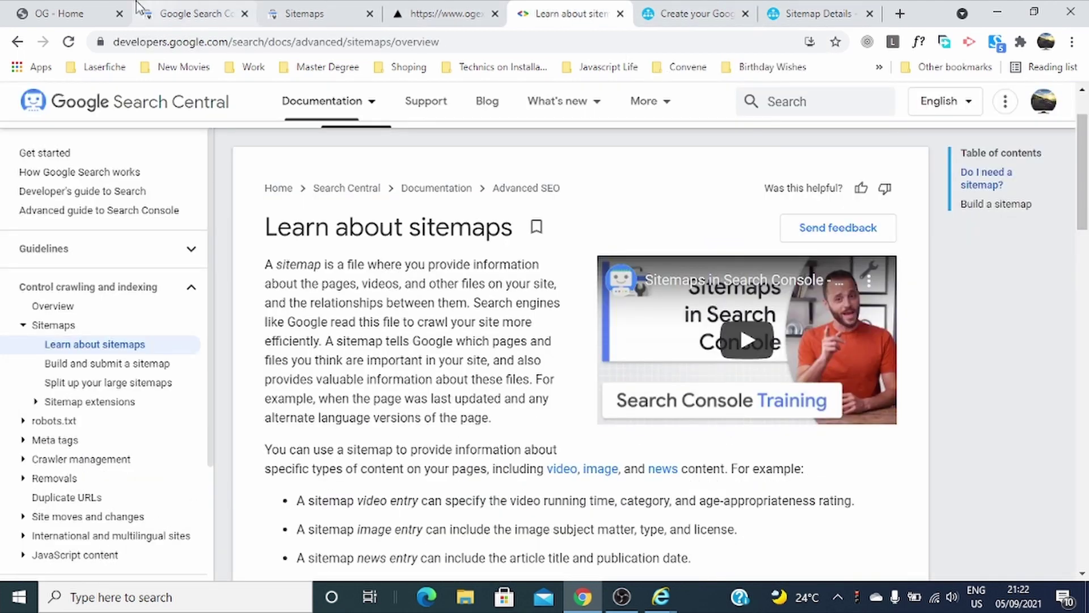
pyautogui.click(65, 14)
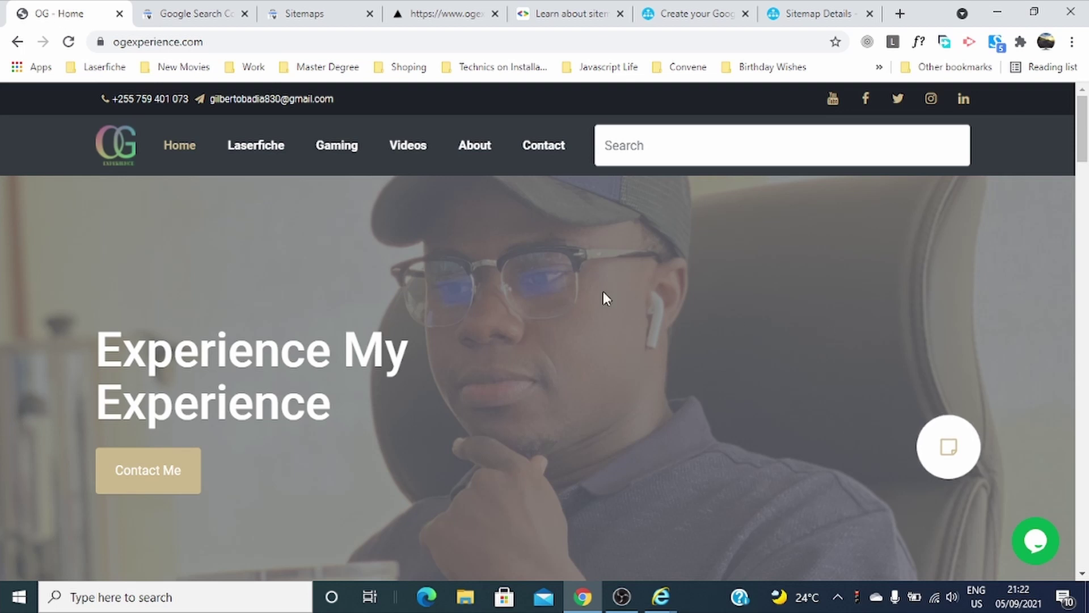